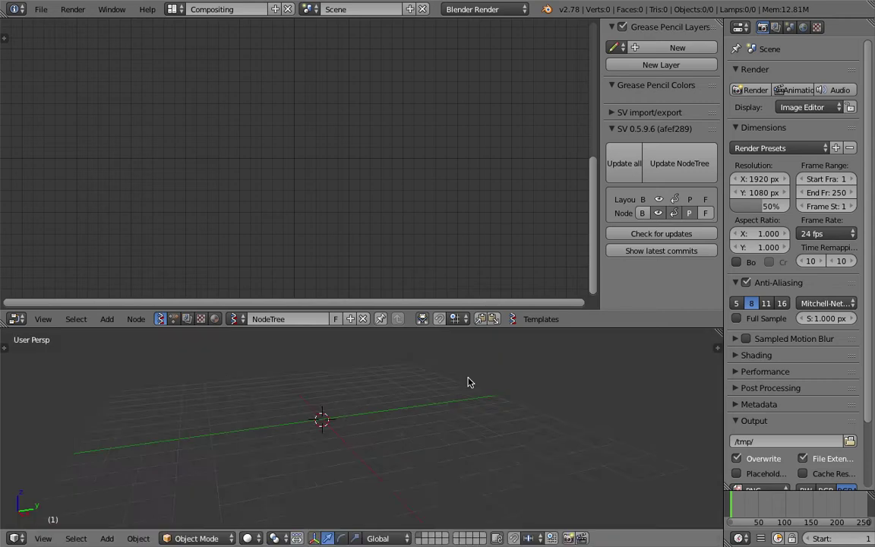
- Add a Random Vector MK2 node to the empty node tree
key("shift+a")
left_click(235, 127)
type("random")
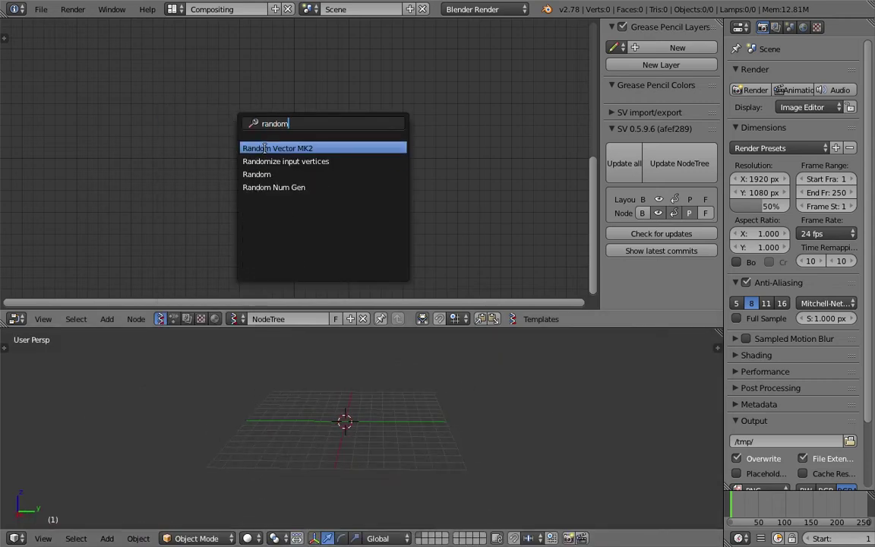
left_click(291, 149)
left_click(215, 134)
- Save the project as sv_sort_distance_001
key("ctrl+shift+s")
left_click(267, 61)
type("sv_sort_distance_001")
key("Return")
left_click(796, 47)
middle_click_drag(292, 182, 239, 160)
key("shift+a")
left_click(320, 116)
type("view")
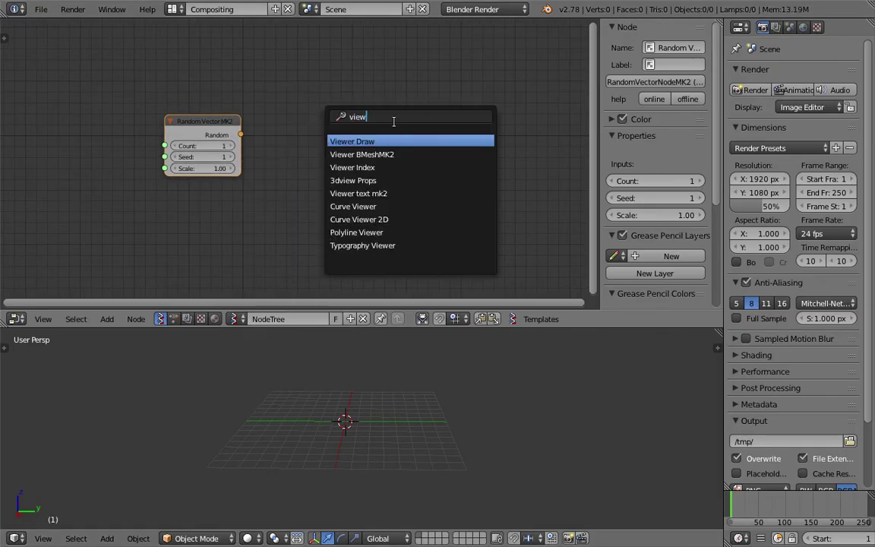
left_click(397, 152)
left_click(398, 126)
key("x")
- Add a Viewer Draw node and connect the Random Vector output to its vertices input
key("shift+a")
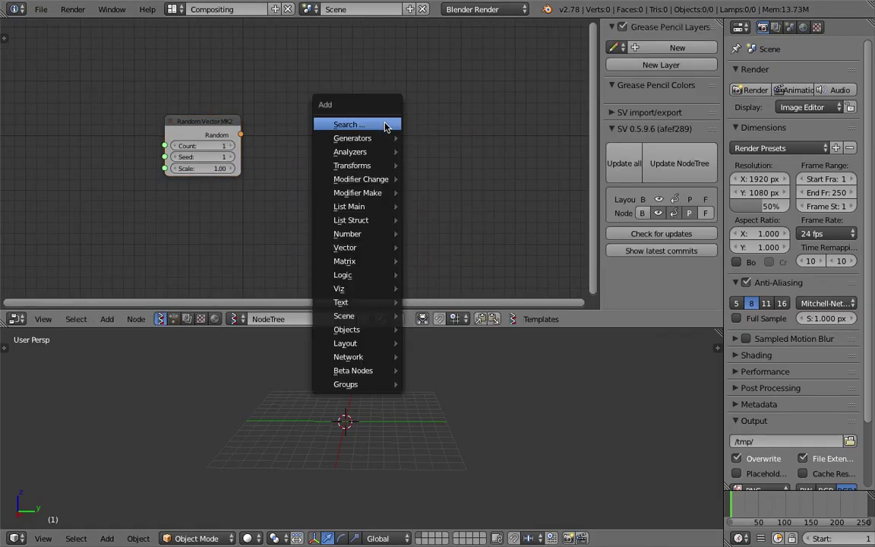
left_click(384, 126)
type("view")
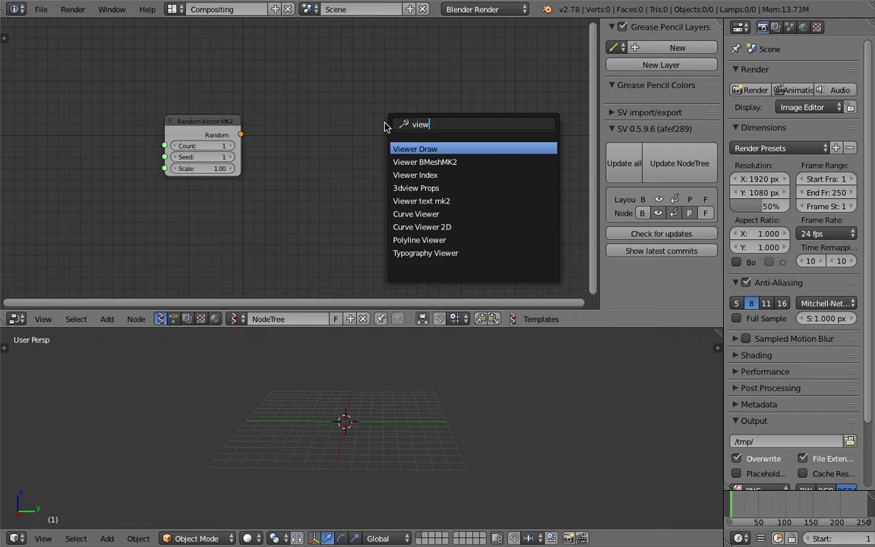
key("Return")
left_click(385, 127)
left_click_drag(240, 135, 385, 200)
key("n")
scroll(272, 158, "up", 1)
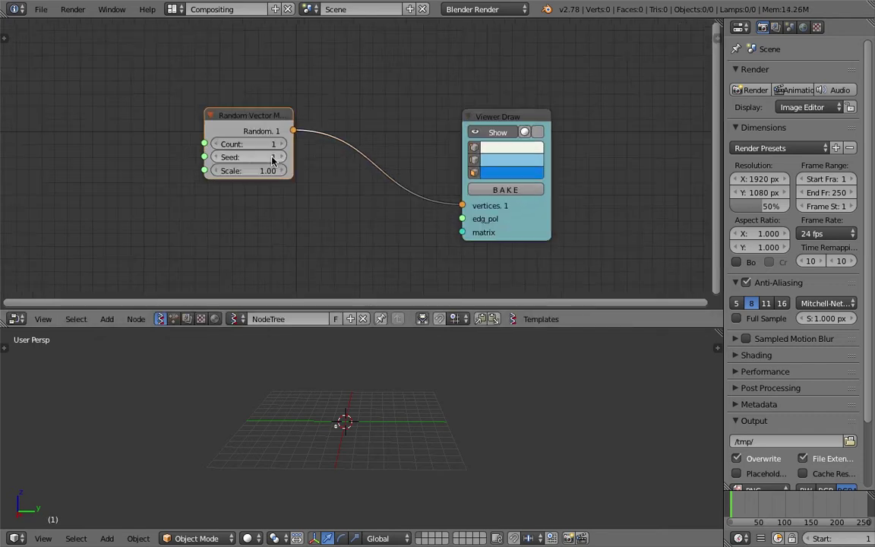
- Set the Random Vector node to count 100, seed 75 and scale 3.07
middle_click_drag(365, 389, 318, 437)
left_click_drag(235, 148, 303, 136)
double_click(239, 135)
type("100")
key("Return")
left_click_drag(236, 162, 258, 162)
- Insert a Randomize input vertices node on the link between Random Vector MK2 and Viewer Draw
left_click_drag(326, 310, 327, 198)
middle_click_drag(418, 365, 304, 364)
left_click_drag(246, 111, 242, 111)
left_click_drag(240, 54, 166, 62)
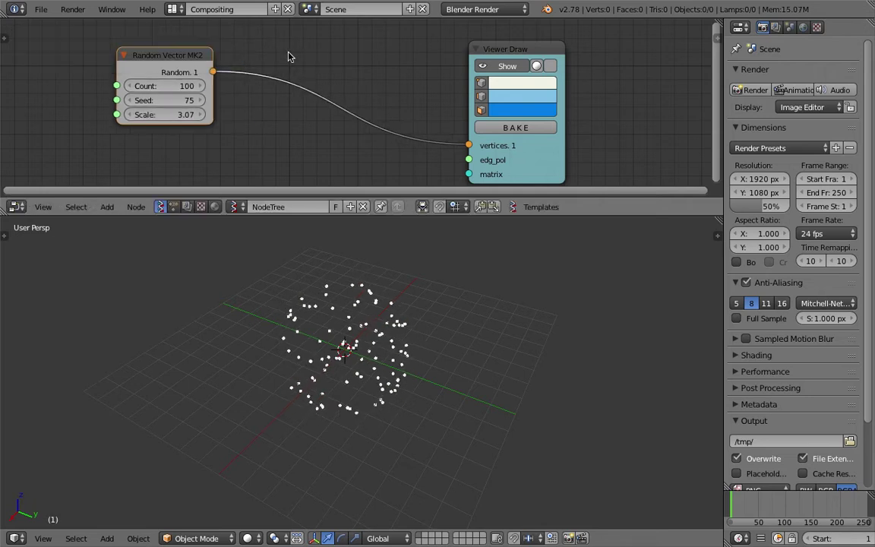
key("space")
type("random")
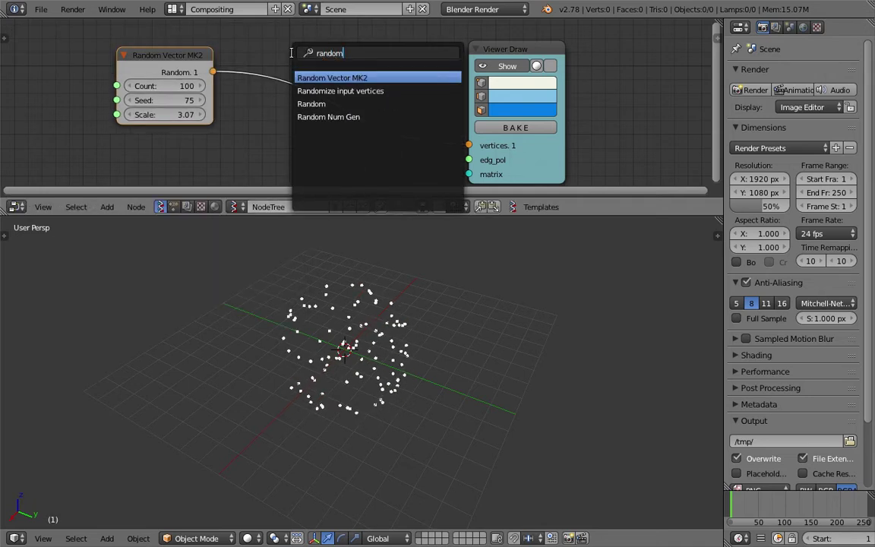
left_click(341, 90)
left_click(325, 91)
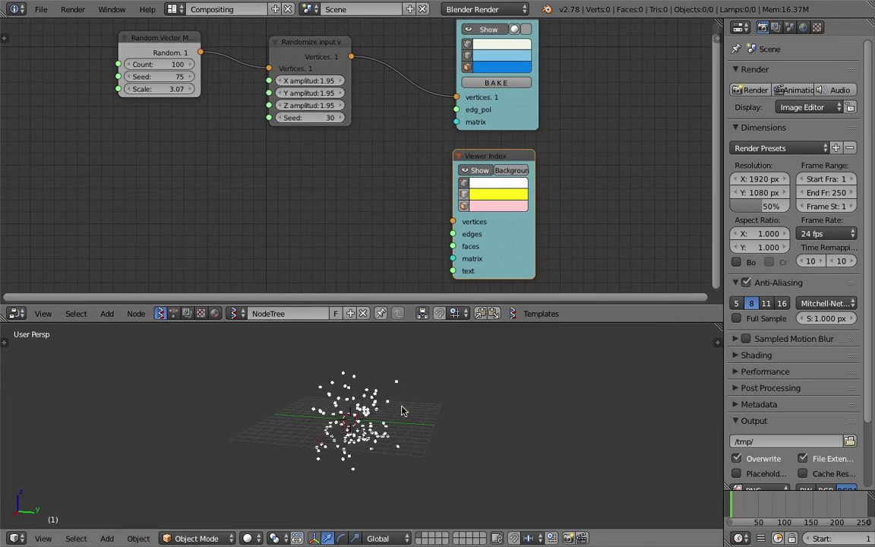
- Connect the randomized vertices to the Viewer Index vertices input and turn on its index background
key("ctrl+s")
left_click_drag(351, 57, 454, 221)
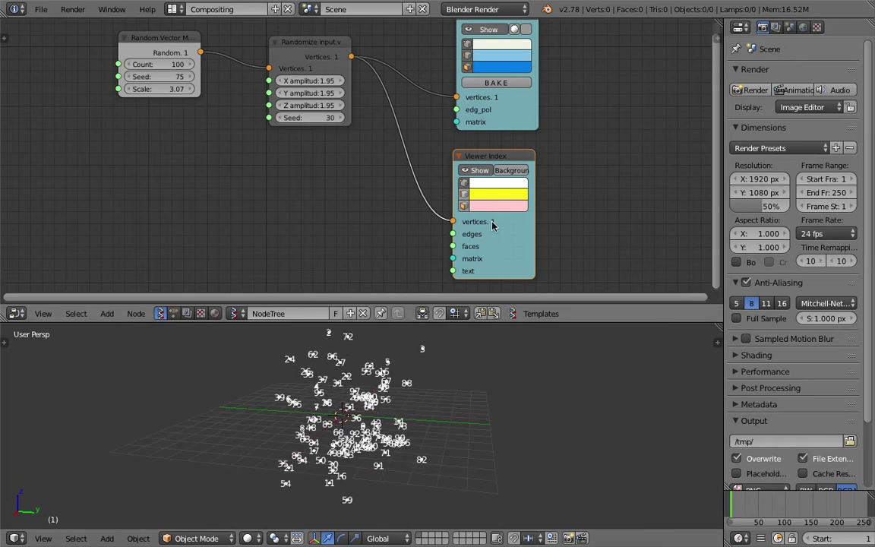
left_click(499, 170)
scroll(384, 392, "up", 3)
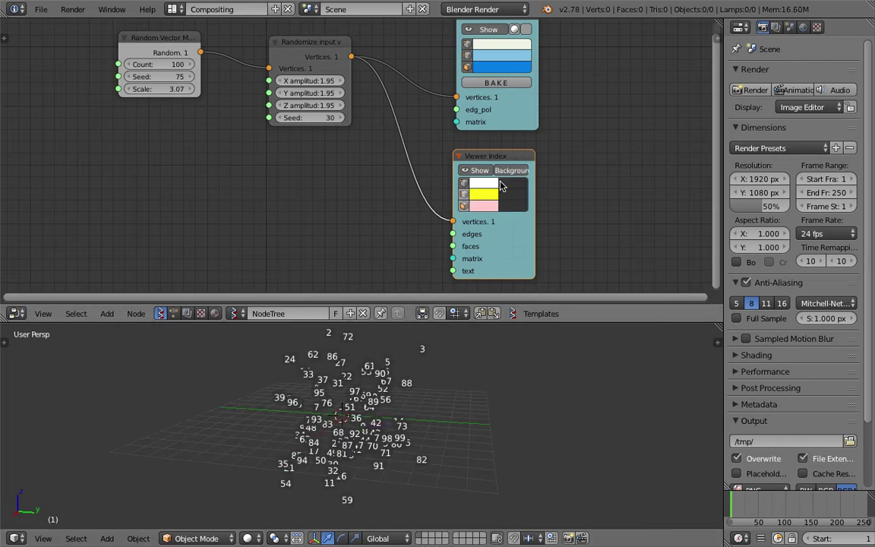
scroll(384, 391, "down", 3)
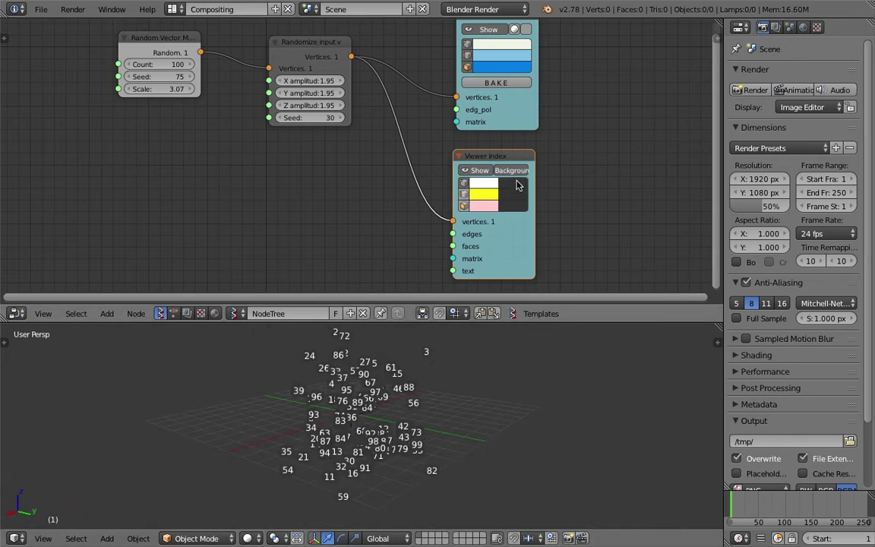
- Set the vertex index background colour of the Viewer Index node to red
left_click(513, 183)
left_click_drag(548, 76, 547, 94)
left_click_drag(602, 37, 600, 25)
- Examine the order of the numbered points in an enlarged 3D view, and restore the original layout
left_click(396, 404)
key("ctrl+Up")
scroll(534, 294, "up", 5)
middle_click_drag(535, 294, 523, 261)
left_click(520, 260)
left_click(485, 196)
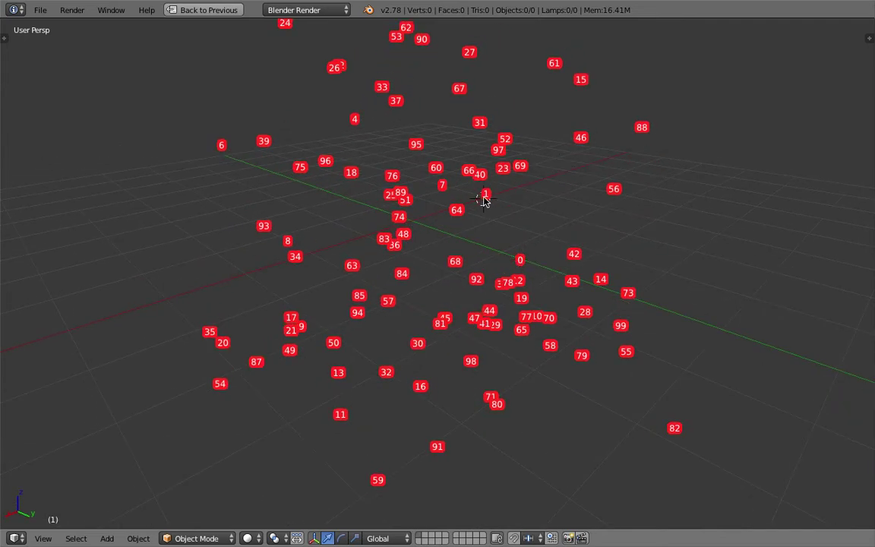
scroll(498, 225, "down", 3)
left_click(204, 10)
- Add a UV Connection node and route the randomized vertices through it into Viewer Draw's vertices input
key("shift+a")
left_click_drag(350, 58, 395, 227)
left_click_drag(512, 112, 580, 94)
left_click_drag(471, 145, 517, 79)
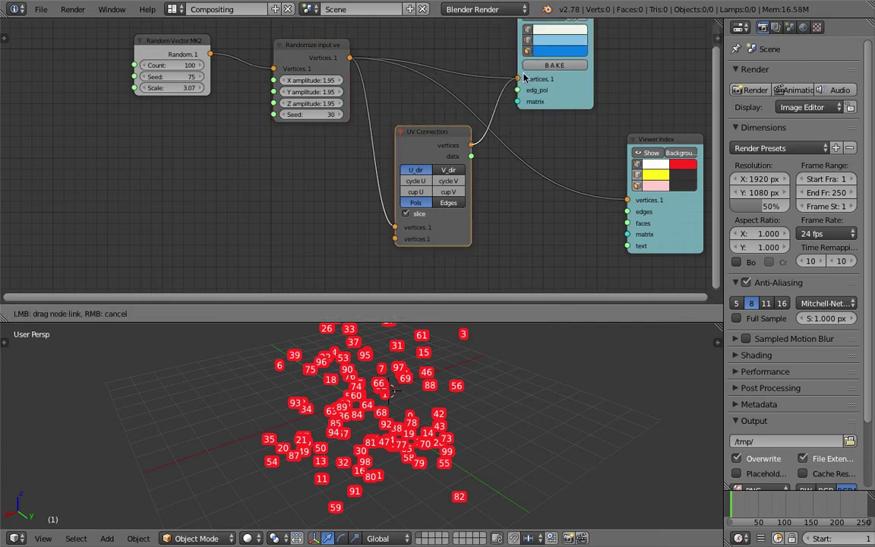
- Feed the UV Connection data in Edges mode into Viewer Draw's edg_pol input and save over the file
left_click(449, 203)
left_click(418, 214)
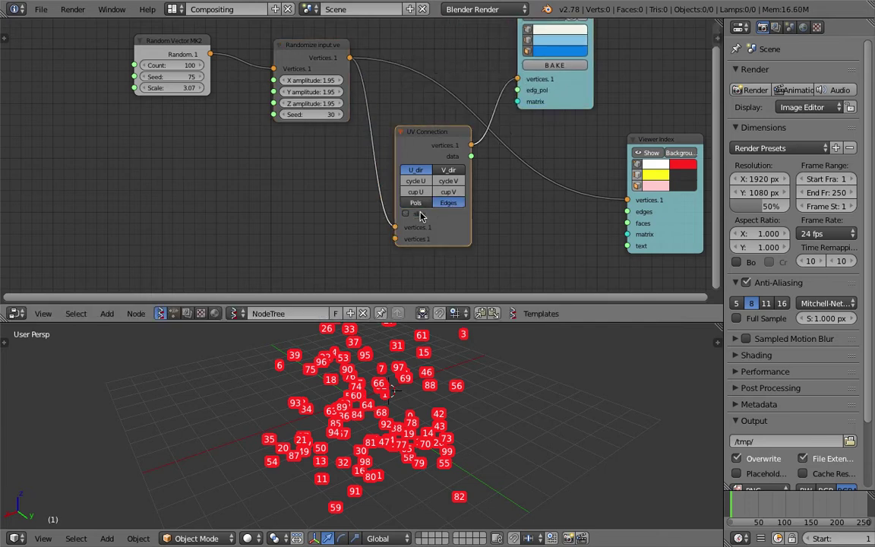
left_click_drag(471, 156, 510, 100)
left_click_drag(511, 101, 517, 90)
key("ctrl+s")
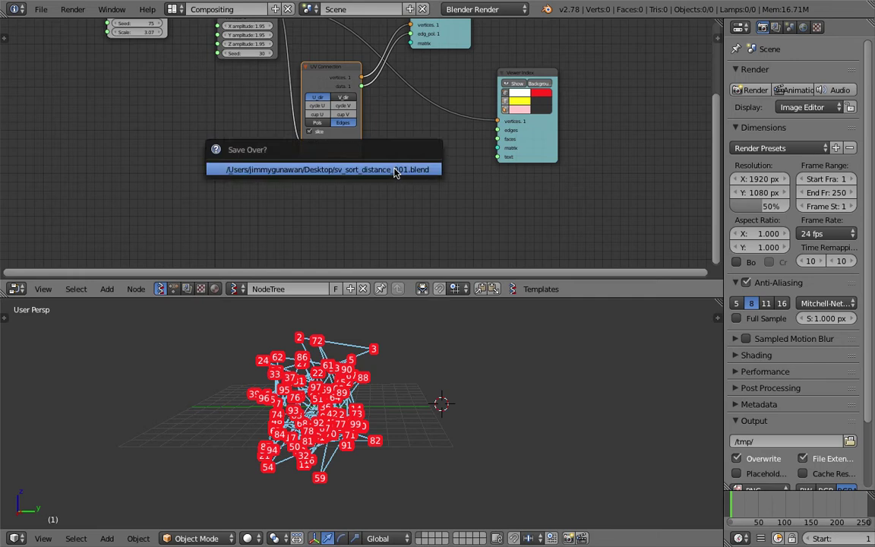
left_click(393, 168)
- Add a List Sort node below the UV Connection node
key("shift+a")
left_click(394, 170)
type("list s")
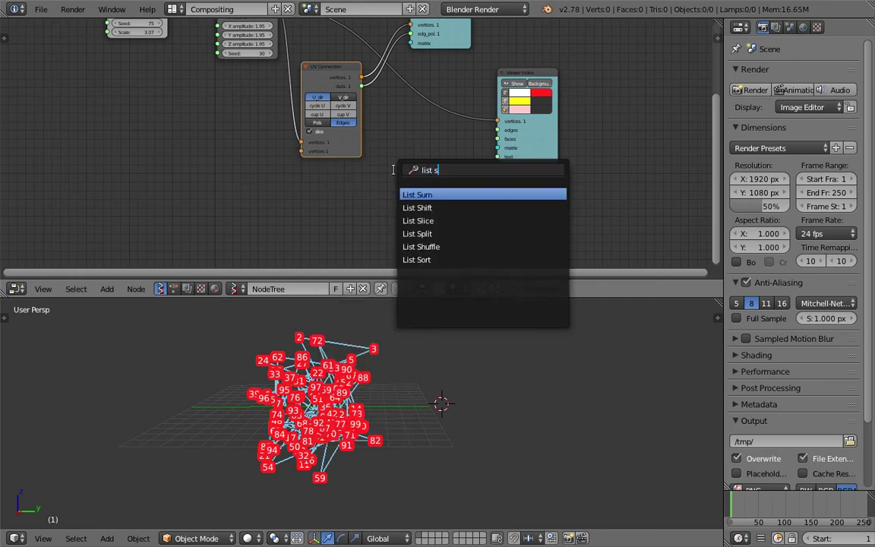
type("or")
key("Return")
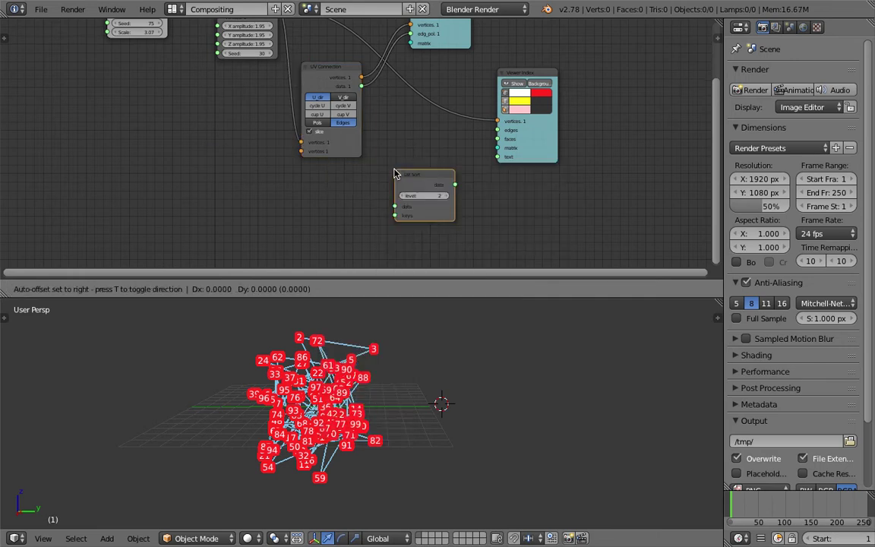
left_click_drag(571, 137, 575, 132)
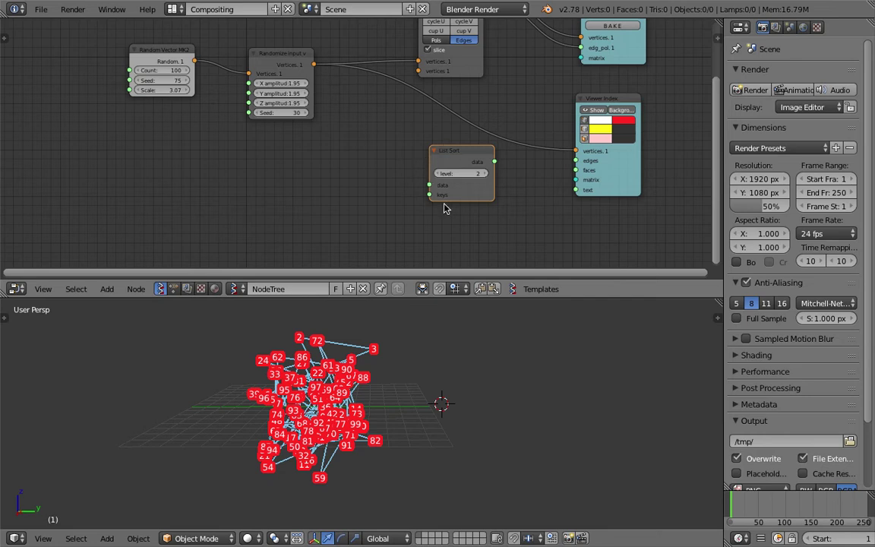
- Add an Empty to the scene and move it beside the point cloud, at about X -3.26, Y 4.66, Z 1.43
middle_click_drag(371, 177, 380, 140)
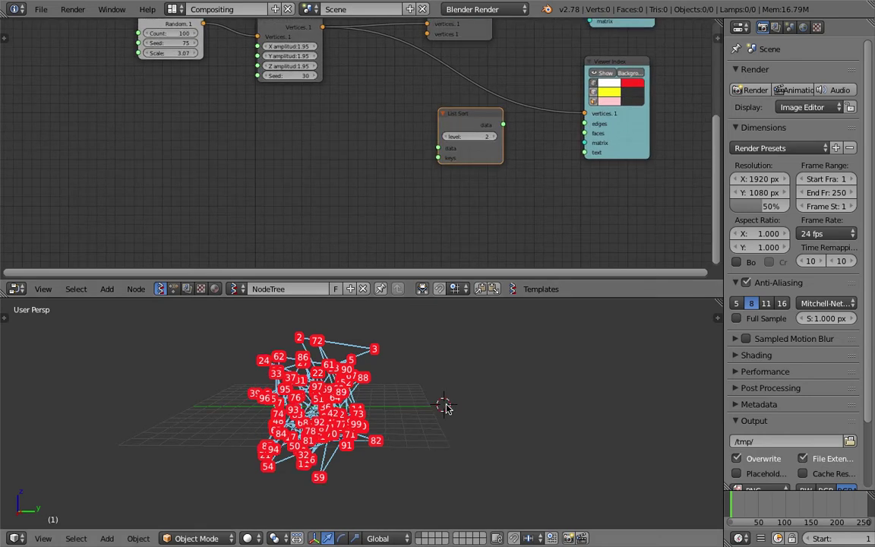
middle_click_drag(485, 400, 475, 404)
key("shift+a")
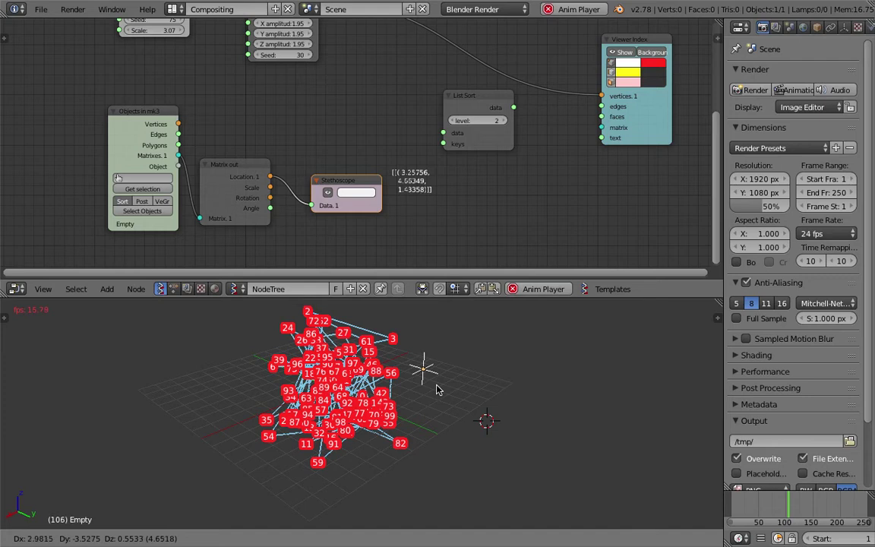
left_click(434, 391)
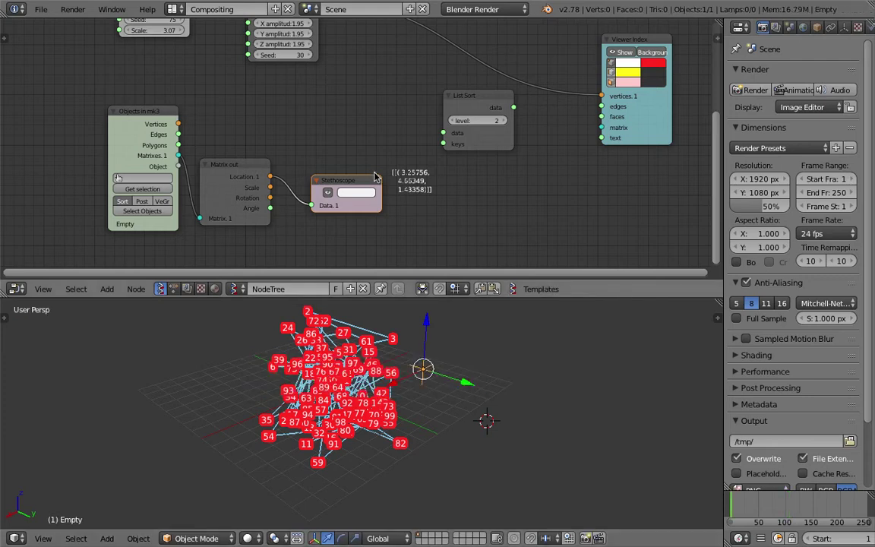
- Rearrange the Stethoscope, Matrix out and Objects in nodes to make room in the node tree
left_click_drag(335, 192, 337, 184)
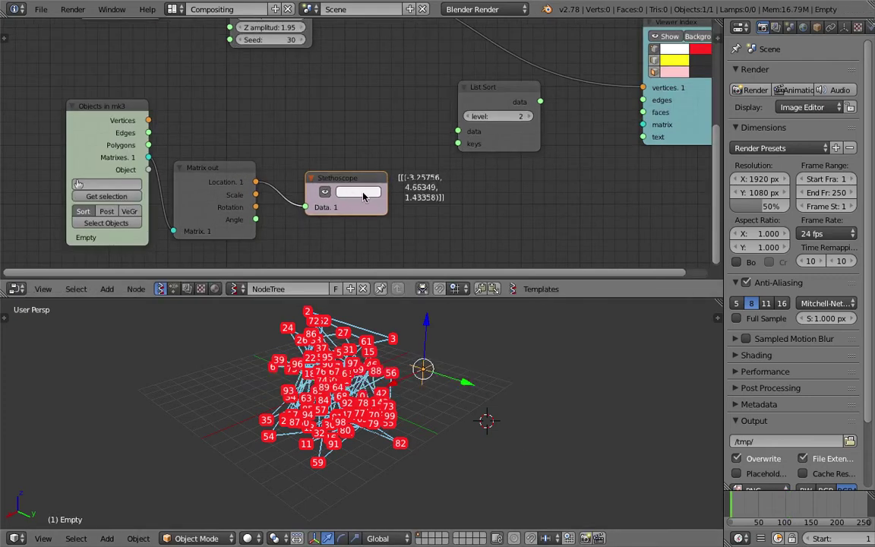
left_click_drag(209, 170, 222, 161)
left_click_drag(116, 106, 77, 86)
mouse_move(213, 149)
left_mouse_down()
mouse_move(215, 141)
mouse_move(202, 143)
left_mouse_up()
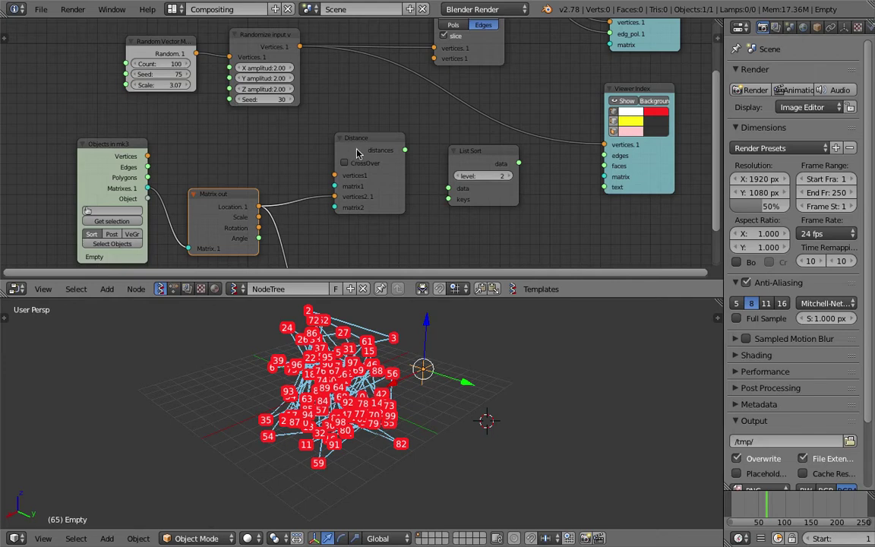
- Save the file and connect the randomized vertices to the Distance node's vertices1 input
key("ctrl+s")
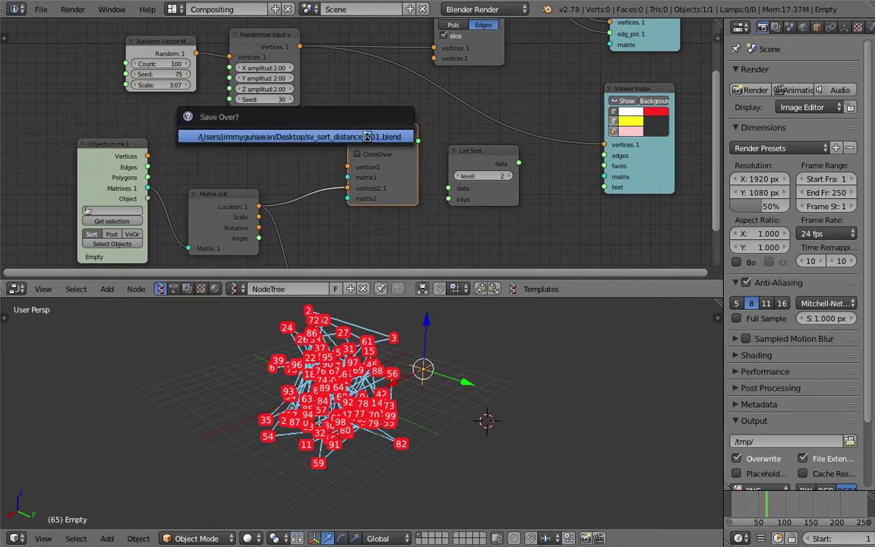
left_click_drag(299, 47, 347, 166)
left_click_drag(380, 141, 348, 138)
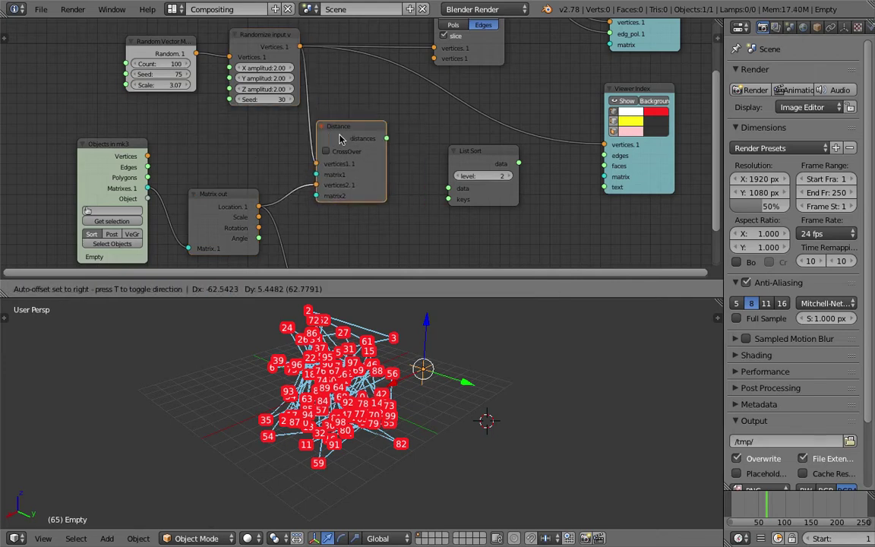
- Add a second Stethoscope node beside the Distance node
left_click(431, 152)
key("shift+a")
left_click(457, 175)
type("ste")
left_click(475, 199)
left_click(459, 148)
- Connect the Distance node's distances output to the neighbouring Stethoscope and inspect the output
left_click(386, 142)
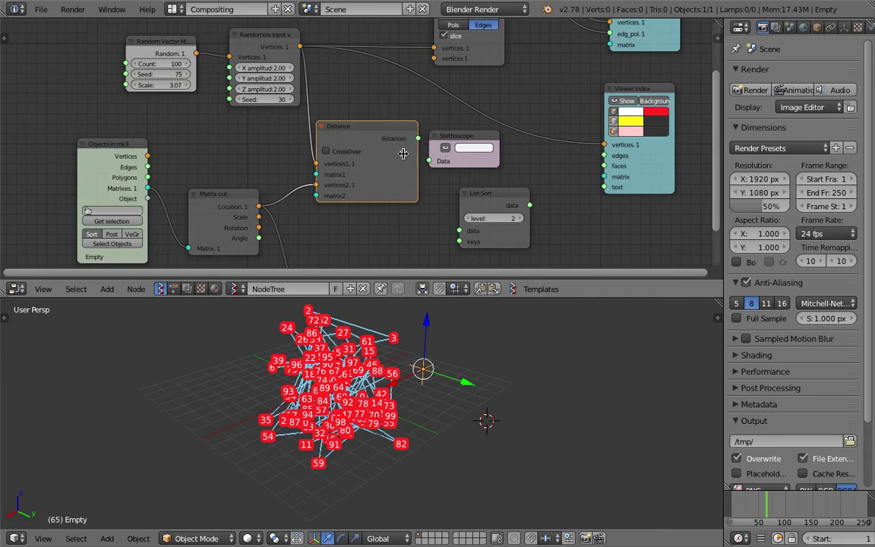
left_click_drag(392, 138, 429, 160)
middle_click_drag(455, 152, 410, 164)
scroll(472, 151, "up", 3)
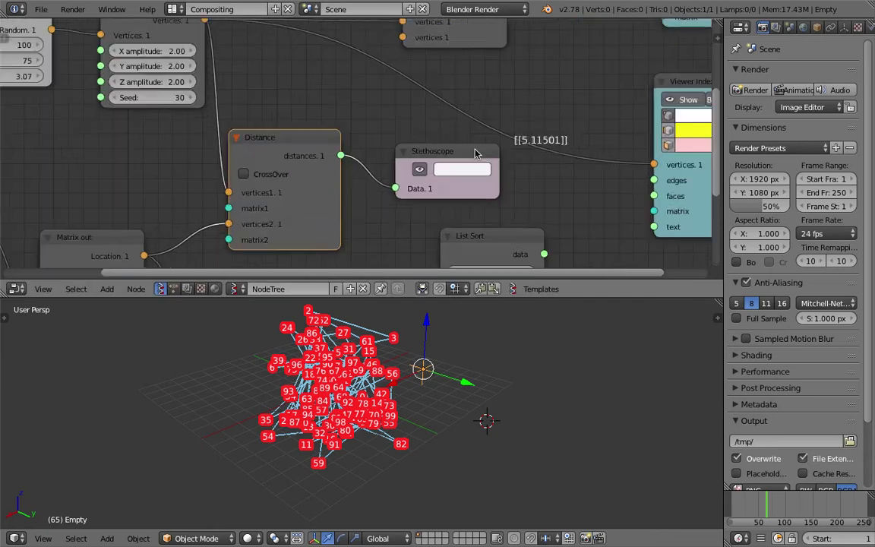
middle_click_drag(493, 130, 461, 125)
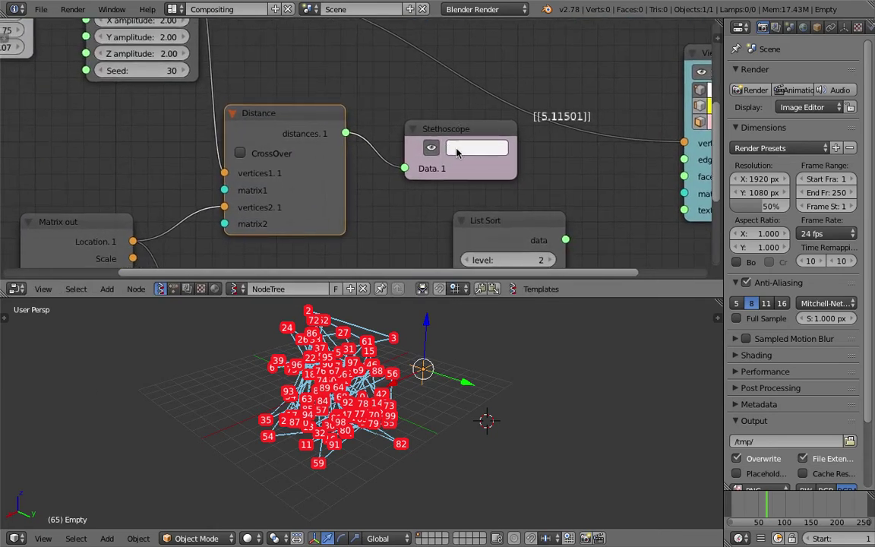
scroll(453, 154, "down", 1)
scroll(454, 155, "down", 3)
- Delete the Stethoscope node attached to the distances output
left_click(403, 174)
key("x")
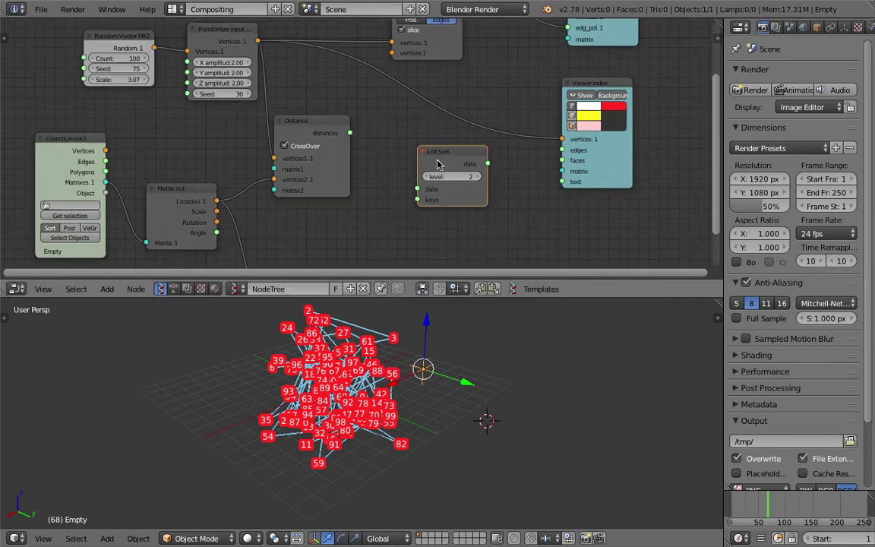
middle_click_drag(309, 396, 401, 362)
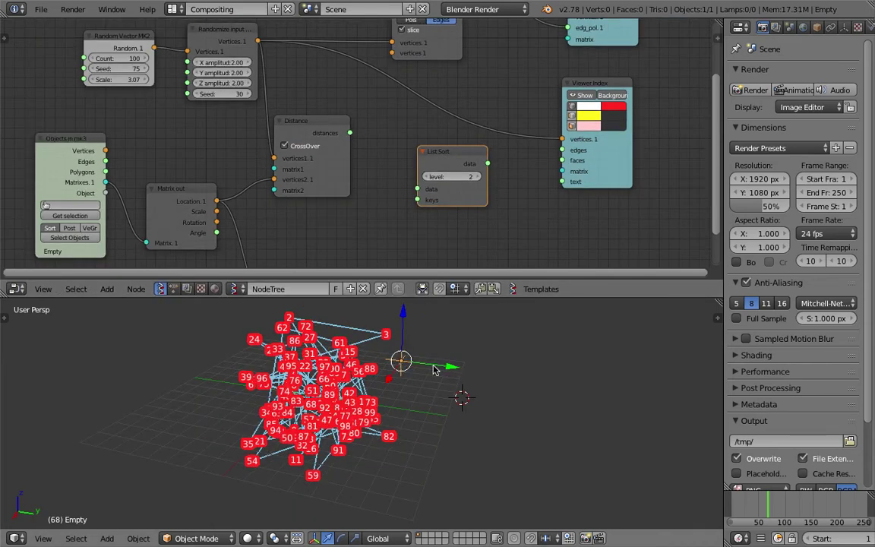
key("g")
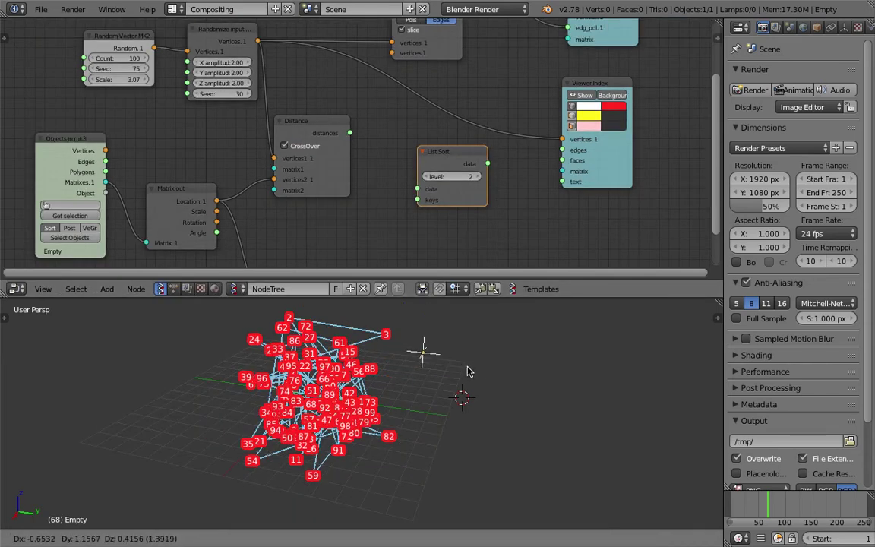
right_click(468, 372)
- Save over the current project file
key("ctrl+s")
left_click(357, 367)
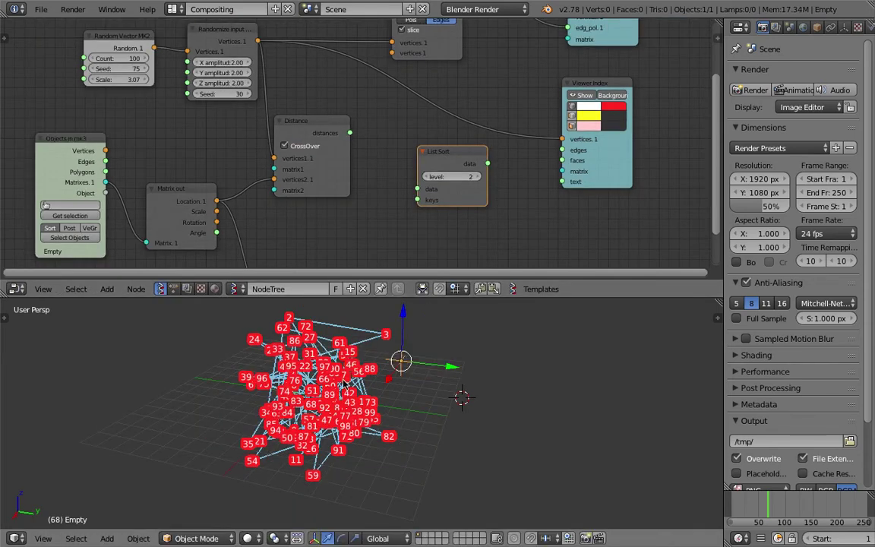
key("ctrl+s")
left_click(556, 123)
- Connect the Distance output to List Sort's keys input and the randomized vertices to its data input
left_click_drag(354, 182, 416, 227)
left_click_drag(267, 97, 414, 236)
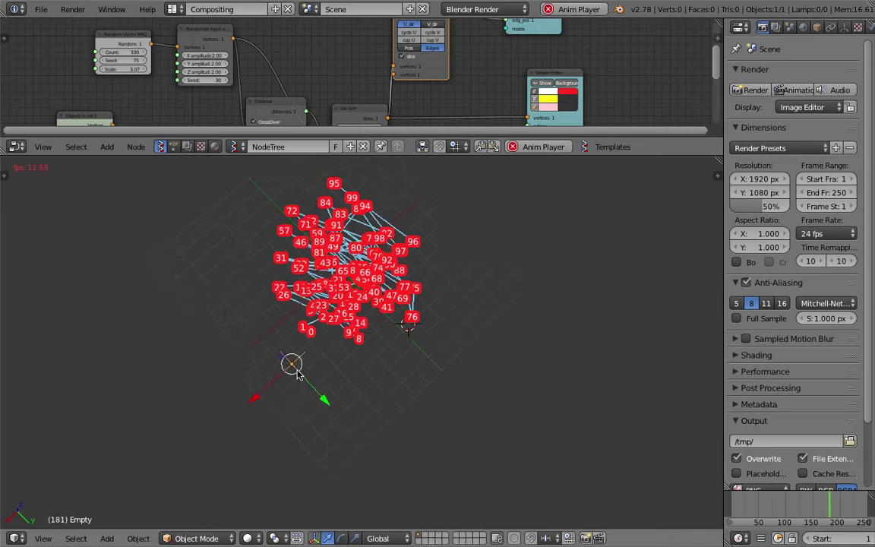
- Move the Empty around the point cloud during playback to test the distance-based sorting
key("g")
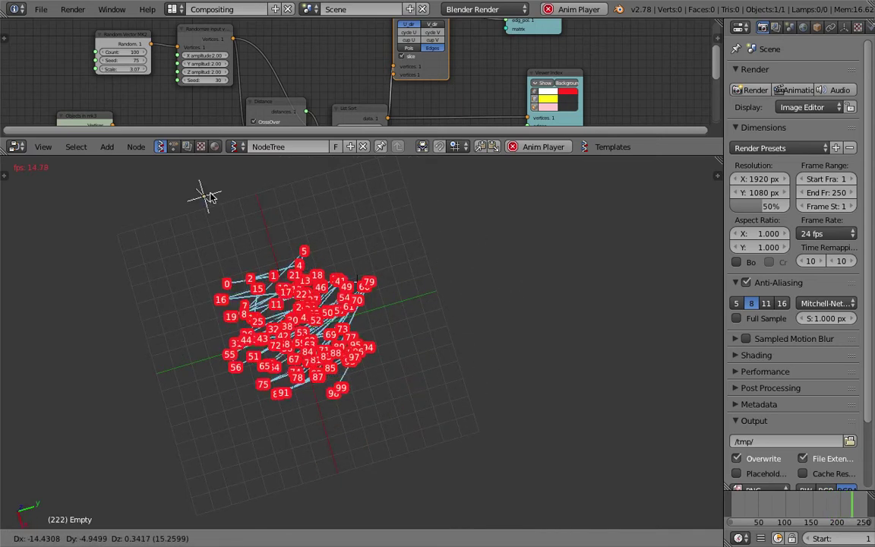
left_click(449, 319)
middle_click_drag(449, 319, 232, 241)
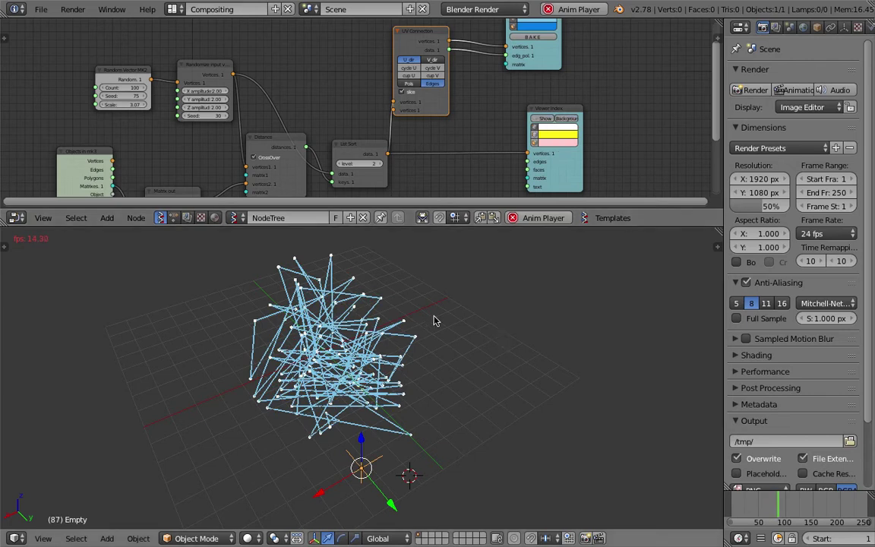
- Enlarge the node editor and move the Viewer Draw and UV Connection nodes apart, saving the project file
middle_click_drag(412, 305, 519, 248)
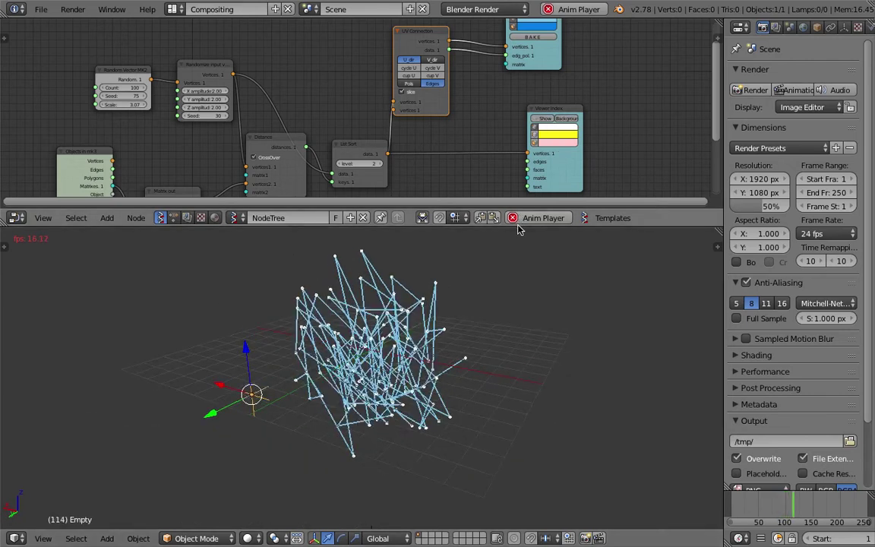
left_click_drag(519, 226, 519, 378)
left_click_drag(552, 141, 618, 140)
left_click_drag(422, 114, 454, 116)
key("ctrl+s")
- Add a List Split node on the link between UV Connection's vertices output and Viewer Draw's vertices input
middle_click_drag(255, 403, 319, 395)
left_click_drag(362, 360, 361, 272)
middle_click_drag(494, 113, 433, 154)
key("space")
type("list")
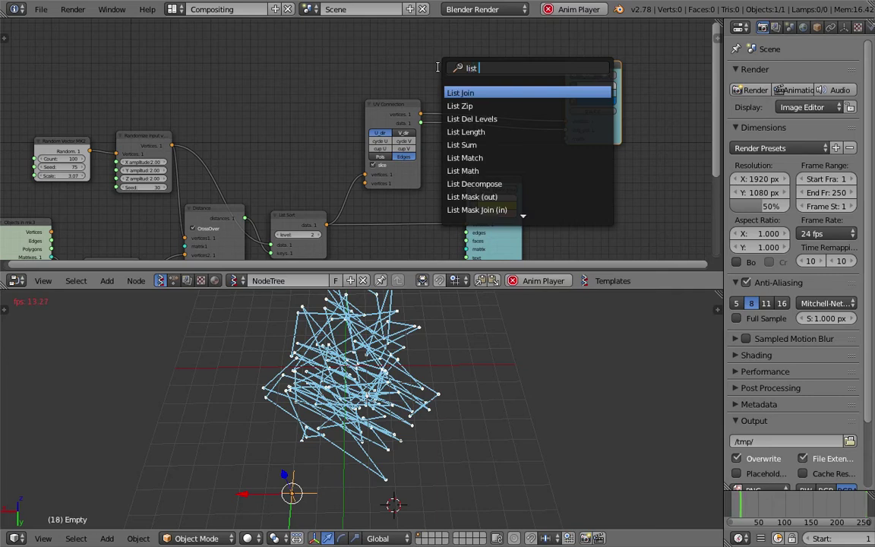
type(" sp")
key("Return")
left_click(449, 71)
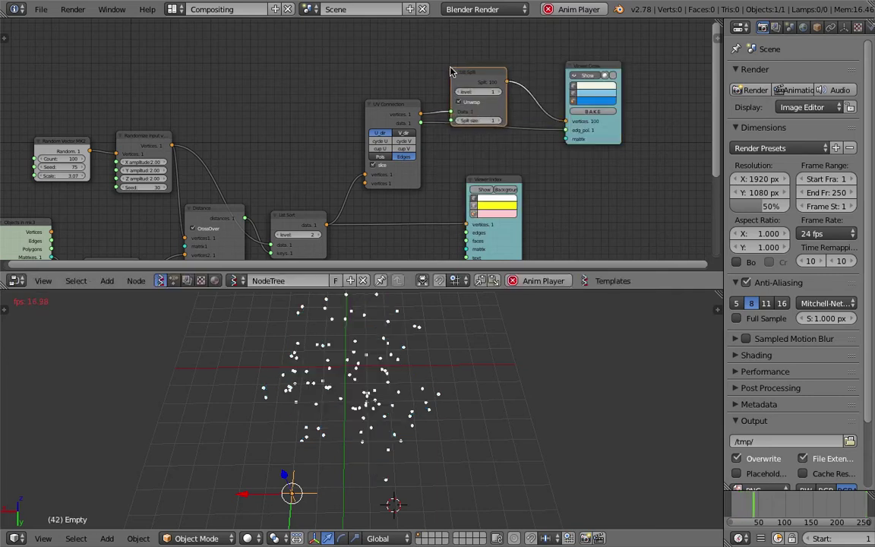
left_click_drag(478, 79, 495, 62)
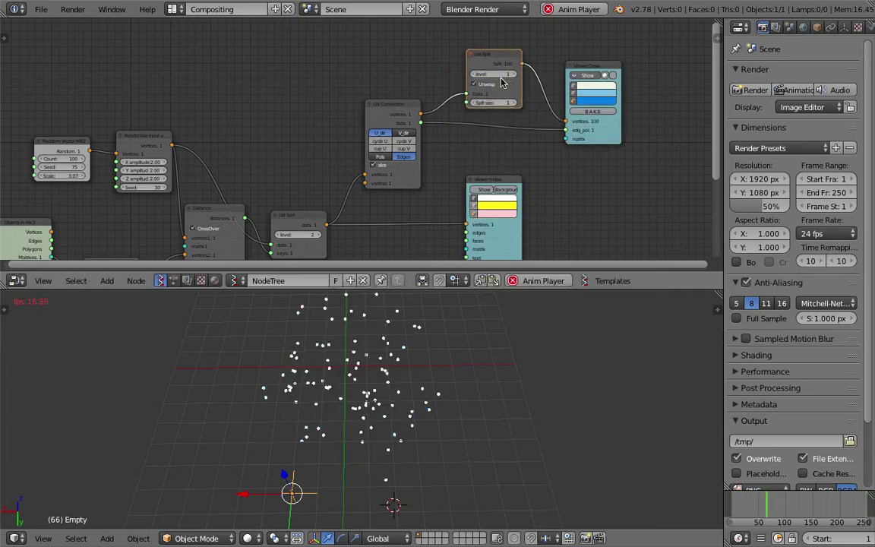
- Set the List Split level to 2 and stop the animation playback
left_click(513, 74)
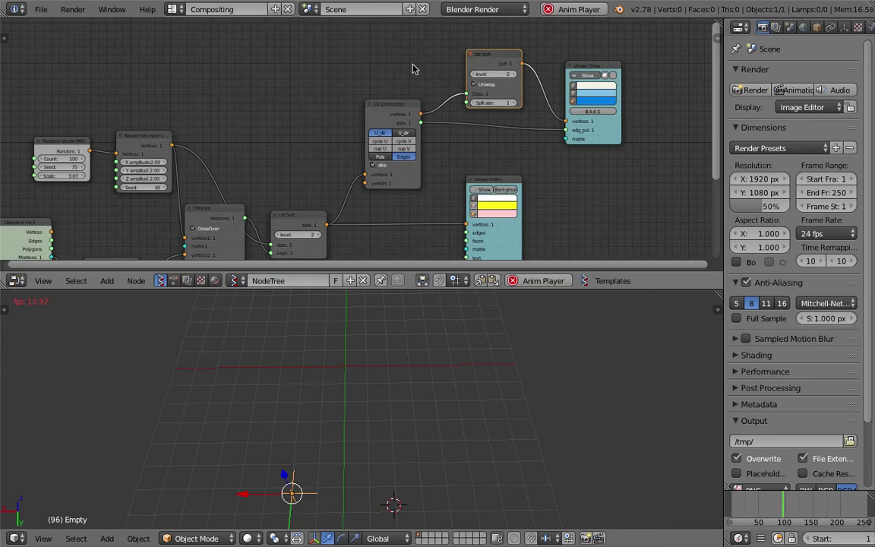
scroll(425, 100, "down", 2)
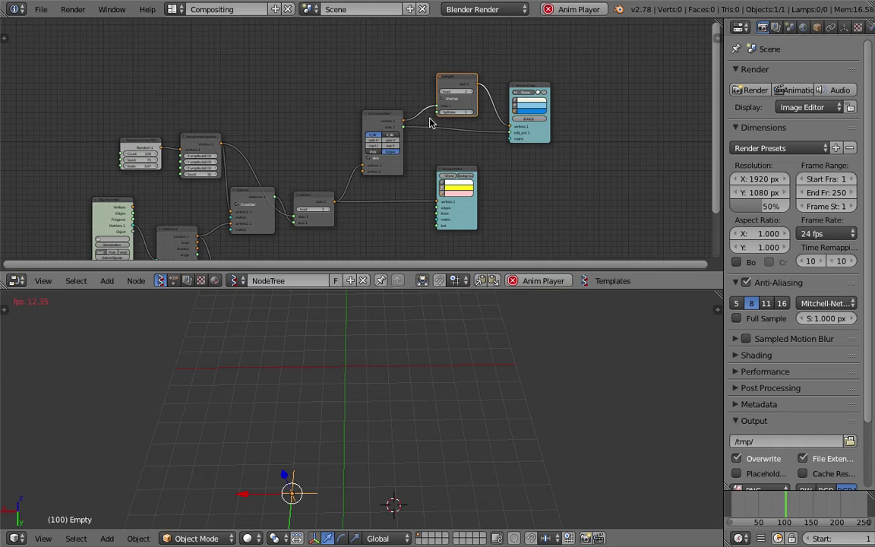
scroll(429, 123, "up", 2)
key("Escape")
- Detach List Split from its links and reposition it ahead of the UV Connection node, making room between List Sort and UV Connection
left_click_drag(510, 91, 500, 79)
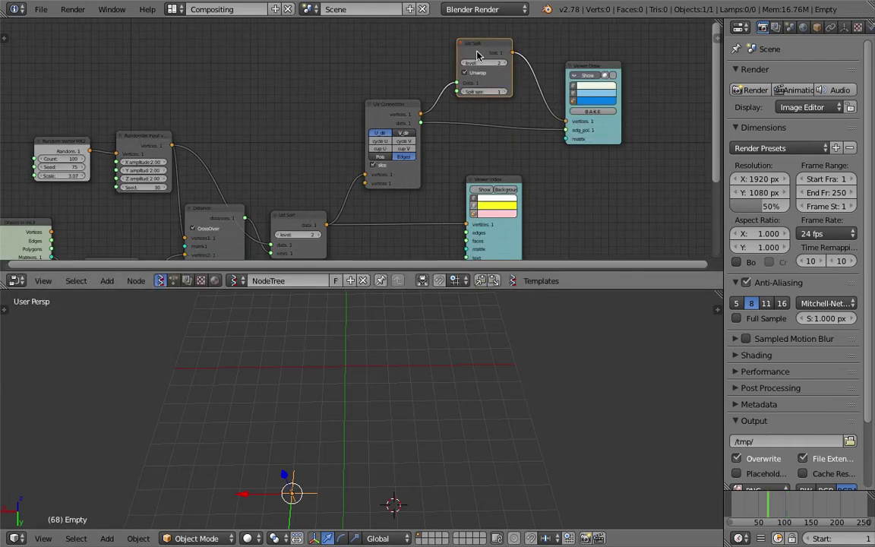
left_click_drag(478, 55, 306, 88, "alt")
left_click_drag(393, 105, 461, 101)
middle_click_drag(319, 471, 295, 365)
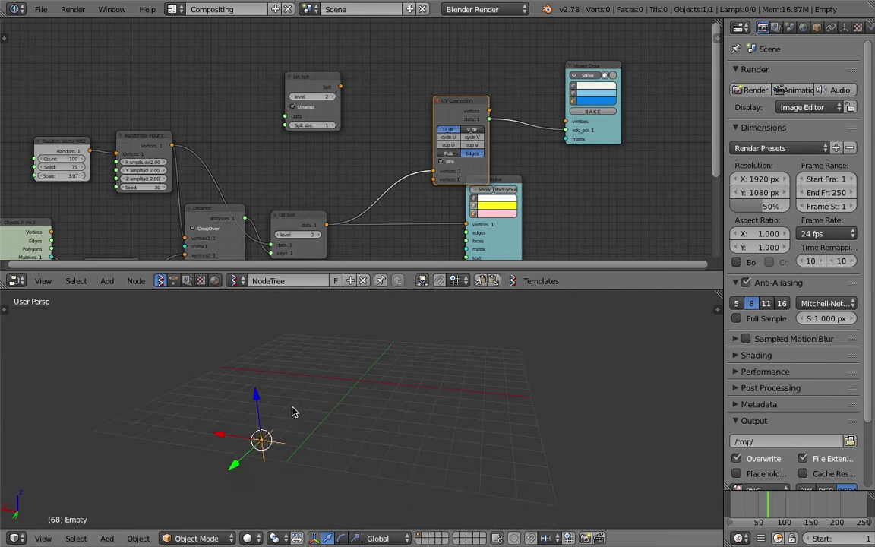
left_click_drag(315, 81, 337, 103)
- Connect List Split between List Sort and UV Connection's vertices input, and delete the Viewer Index node
scroll(345, 137, "up", 2)
left_click_drag(319, 239, 299, 140)
middle_click_drag(299, 141, 272, 116)
left_click_drag(337, 120, 362, 132)
left_click_drag(362, 88, 450, 160)
left_click(505, 162)
key("x")
left_click_drag(335, 82, 346, 109)
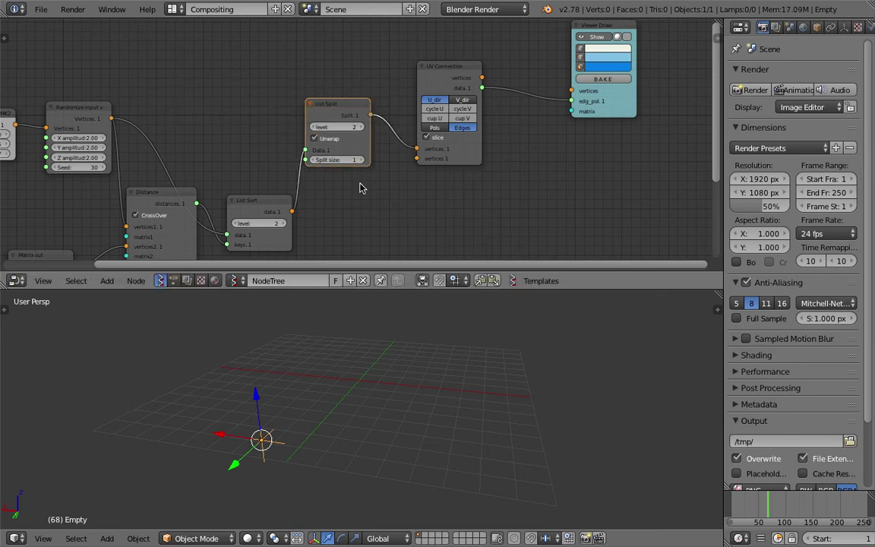
- Connect UV Connection's vertices to Viewer Draw and replace List Split with a List Slice node whose Slice output feeds UV Connection
left_click_drag(481, 78, 572, 91)
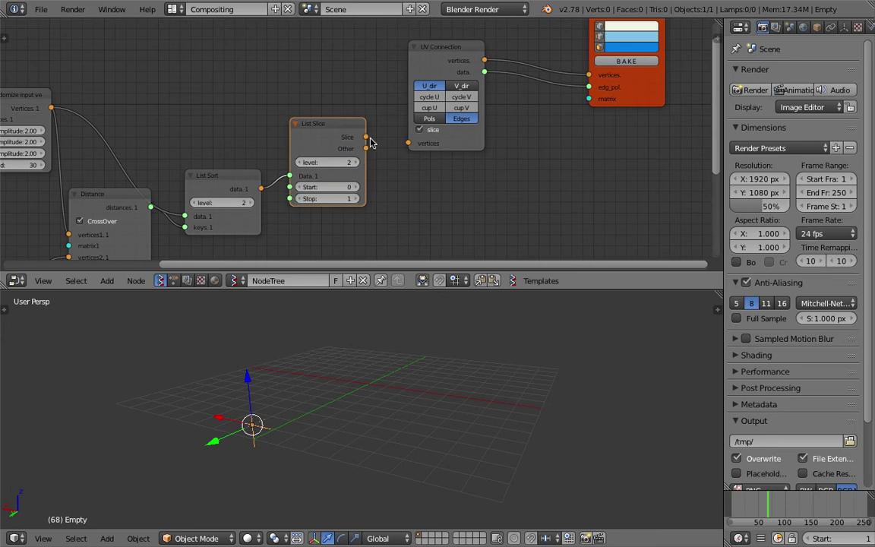
left_click_drag(366, 137, 407, 143)
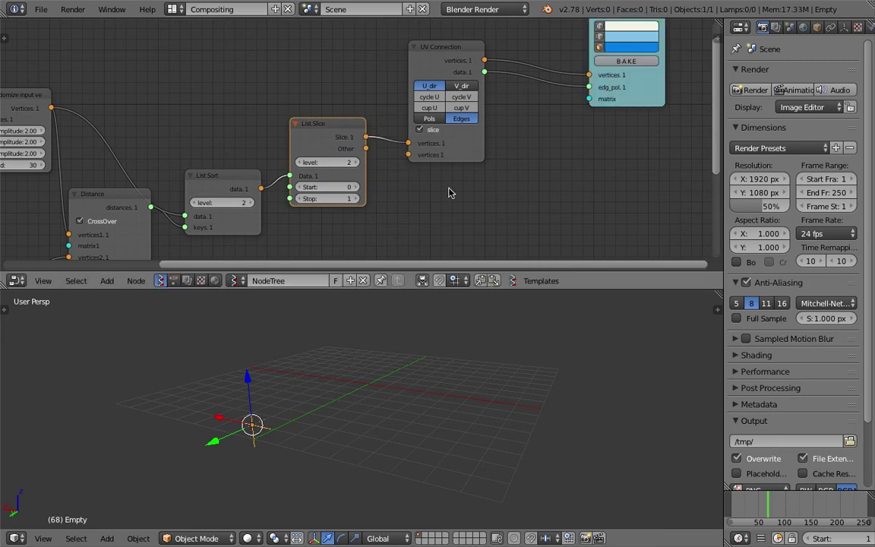
- Set List Slice's Stop to 8 and its level to 1
left_click(353, 198)
left_click(353, 198)
left_click(353, 199)
left_click(353, 198)
left_click(353, 198)
left_click(353, 198)
left_click(353, 198)
left_click(298, 162)
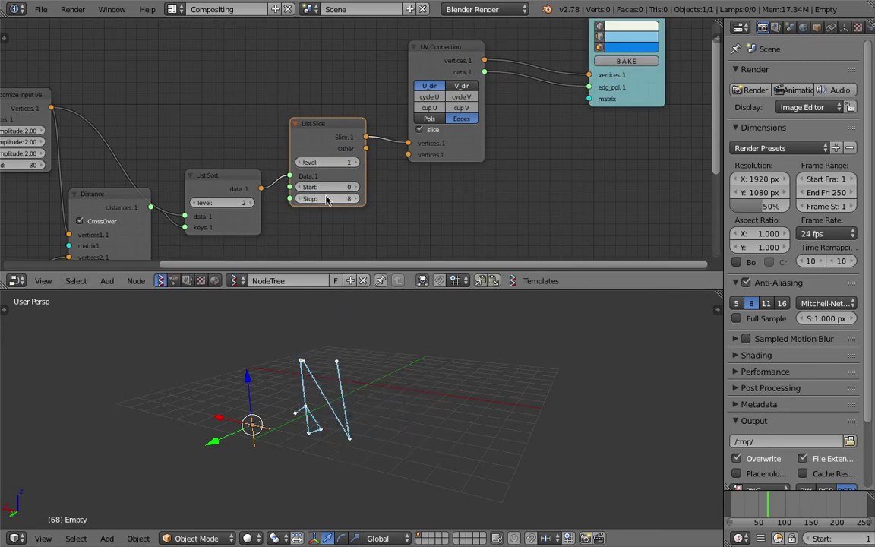
- Raise List Slice's Stop to 70 and start the animation playback
scroll(326, 199, "up", 2)
left_click_drag(323, 185, 455, 186)
left_click(358, 186)
middle_click_drag(273, 395, 308, 404)
key("alt+a")
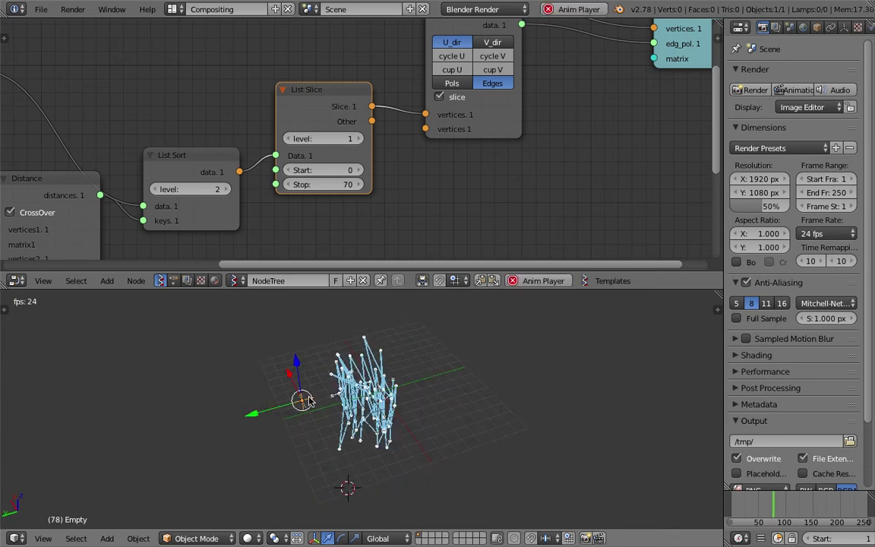
- Move the Empty during playback while setting List Slice's Stop to 100 and finally 94, and stop the playback
left_click_drag(332, 188, 357, 187)
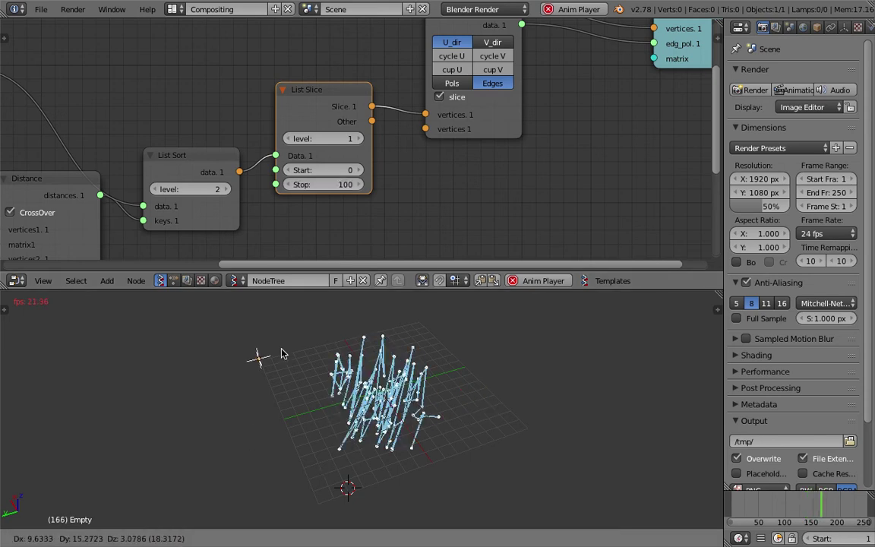
left_click_drag(334, 185, 323, 184)
key("Escape")
- Save over sv_sort_distance_001.blend and enlarge the 3D view, leaving empty space beside the point cloud
key("ctrl+s")
left_click(592, 422)
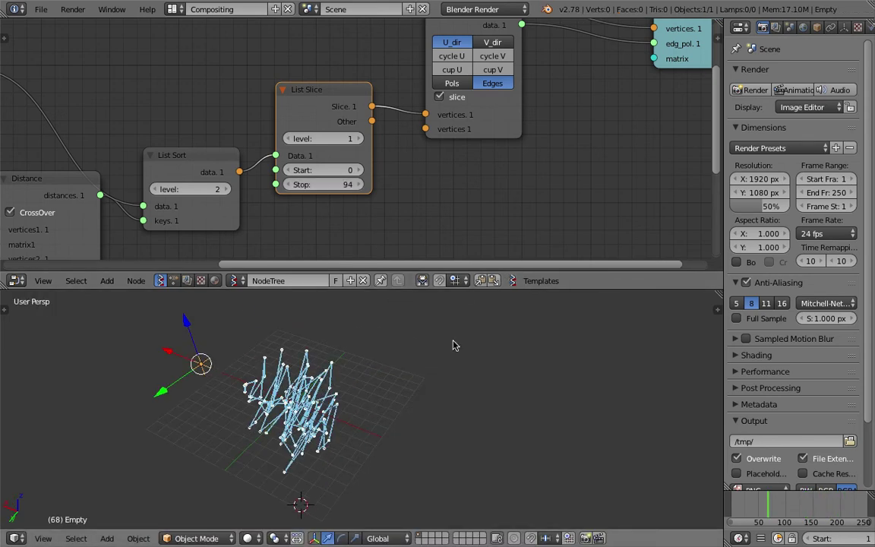
left_click_drag(413, 271, 412, 167)
middle_click_drag(377, 310, 356, 304)
key("ctrl+s")
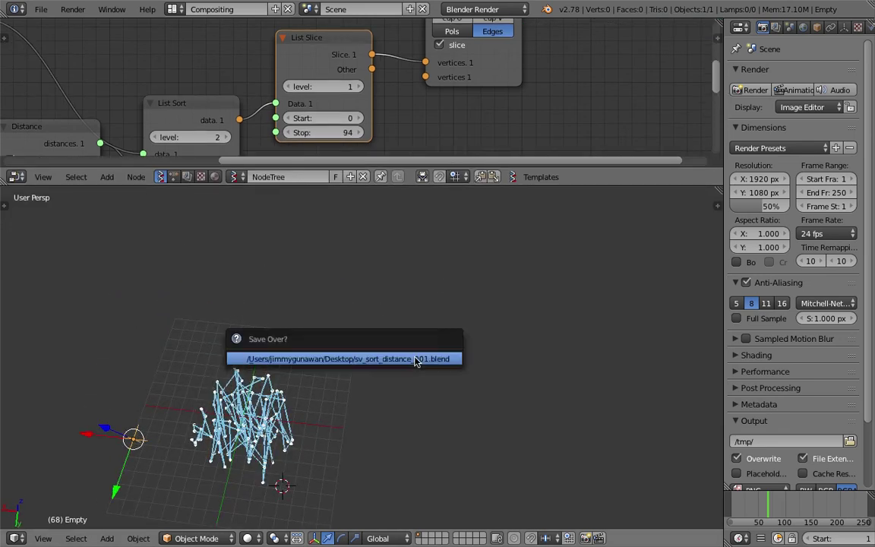
middle_click_drag(420, 373, 367, 322)
- Sketch a rough Grease Pencil square beside the point cloud, with dots in two opposite corners and three winding paths joining them
mouse_move(351, 282)
left_mouse_down()
mouse_move(390, 462)
mouse_move(520, 457)
mouse_move(596, 366)
mouse_move(573, 221)
mouse_move(408, 227)
mouse_move(350, 242)
mouse_move(346, 275)
left_mouse_up()
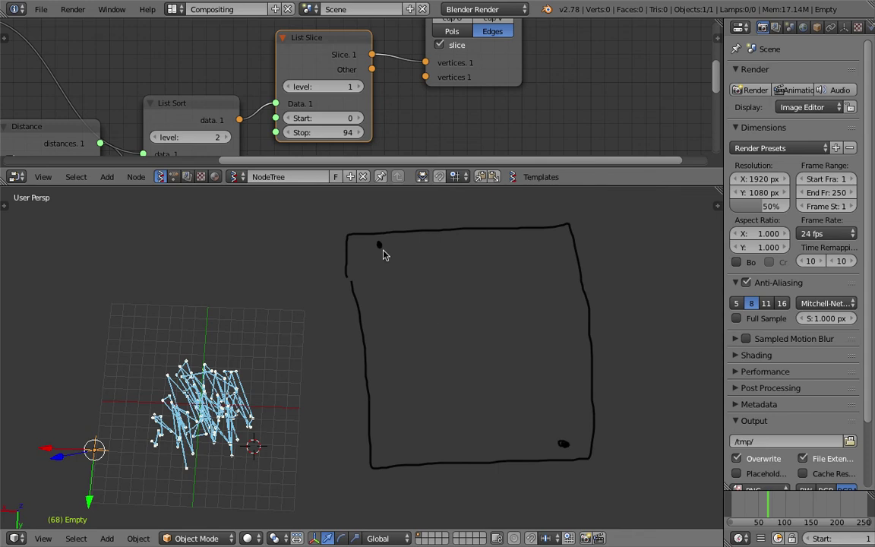
left_click(384, 245)
mouse_move(562, 443)
left_mouse_down()
mouse_move(442, 357)
mouse_move(383, 244)
left_mouse_up()
mouse_move(566, 443)
left_mouse_down()
mouse_move(616, 288)
mouse_move(433, 240)
mouse_move(383, 261)
left_mouse_up()
left_click_drag(562, 442, 426, 279)
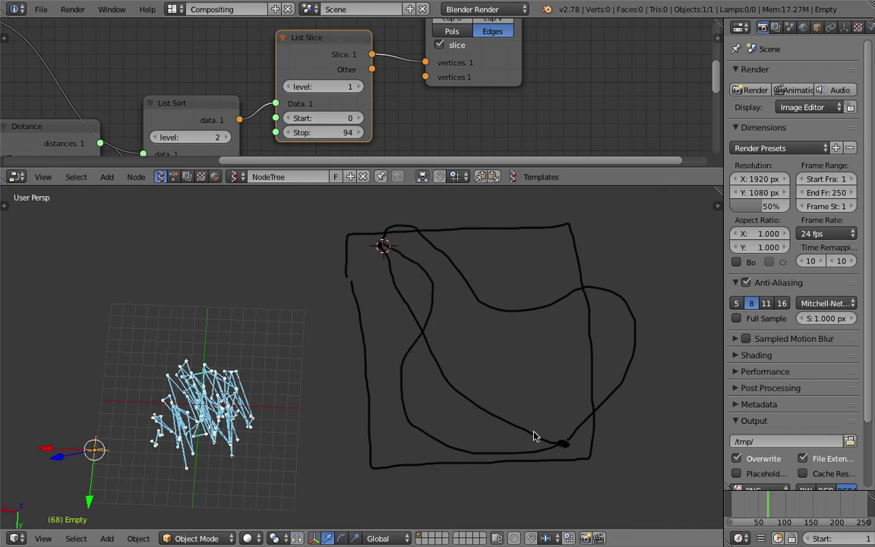
- Mark a circled cross on the middle path and sketch two more angular paths between the corner dots
mouse_move(461, 386)
left_mouse_down()
mouse_move(447, 383)
mouse_move(450, 359)
left_mouse_up()
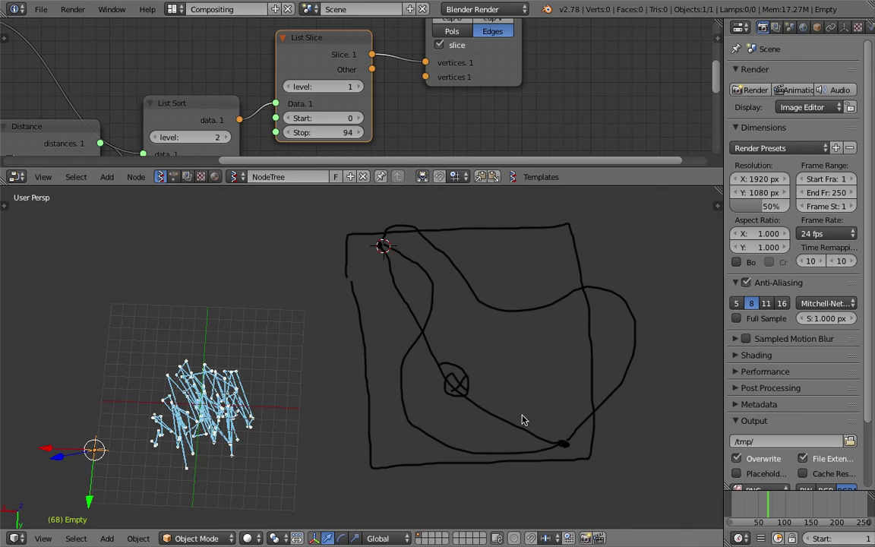
mouse_move(564, 443)
left_mouse_down()
mouse_move(557, 420)
mouse_move(564, 371)
mouse_move(503, 332)
mouse_move(490, 264)
mouse_move(400, 251)
left_mouse_up()
mouse_move(563, 443)
left_mouse_down()
mouse_move(386, 315)
mouse_move(390, 273)
left_mouse_up()
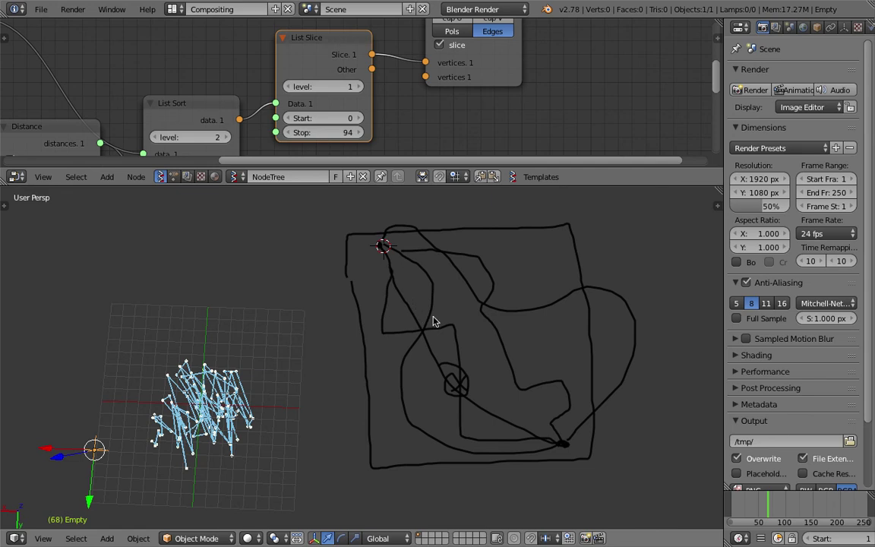
middle_click_drag(433, 320, 457, 316)
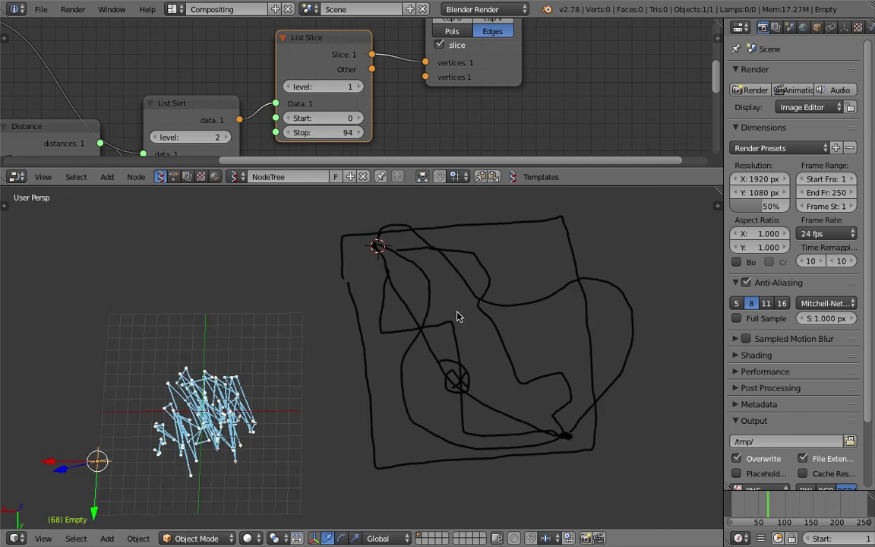